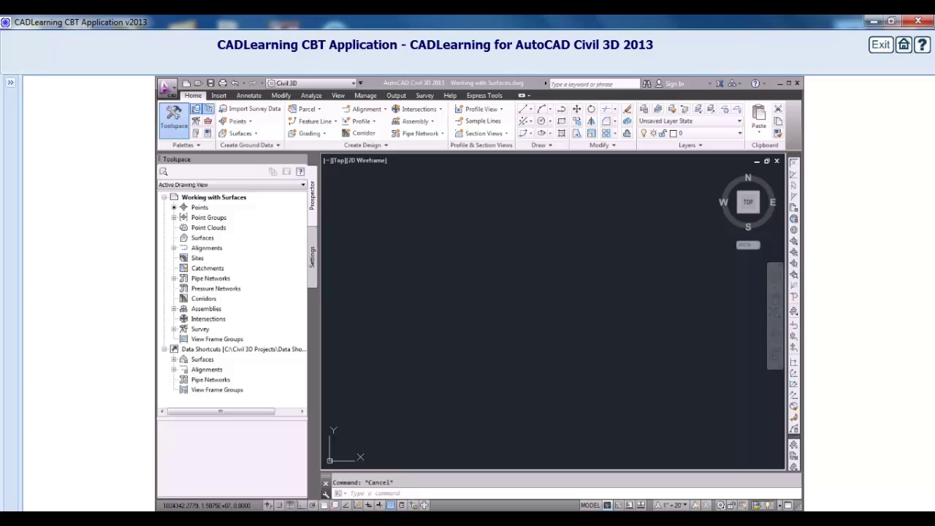
Start a new surface from the Prospector Surfaces collection, then cancel it
{"action": "left_click", "coordinate": [313, 223]}
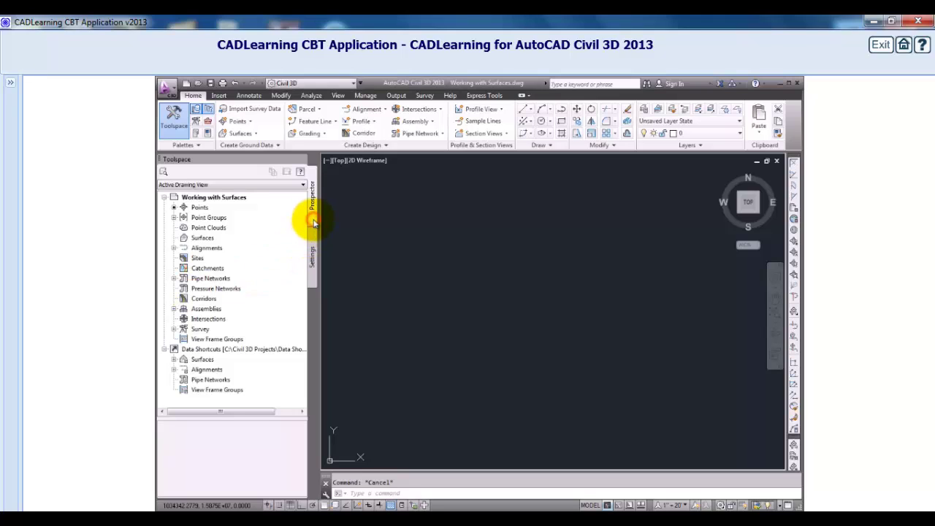
{"action": "right_click", "coordinate": [216, 239]}
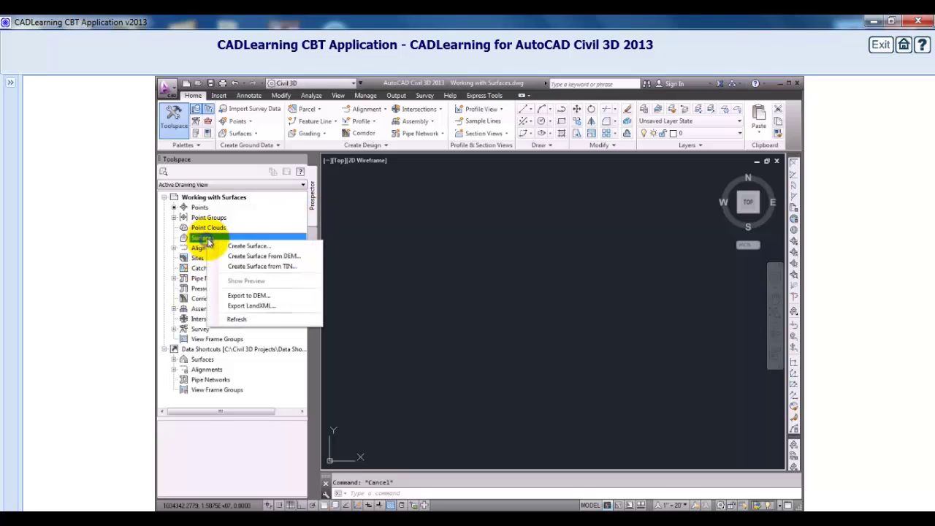
{"action": "left_click", "coordinate": [278, 247]}
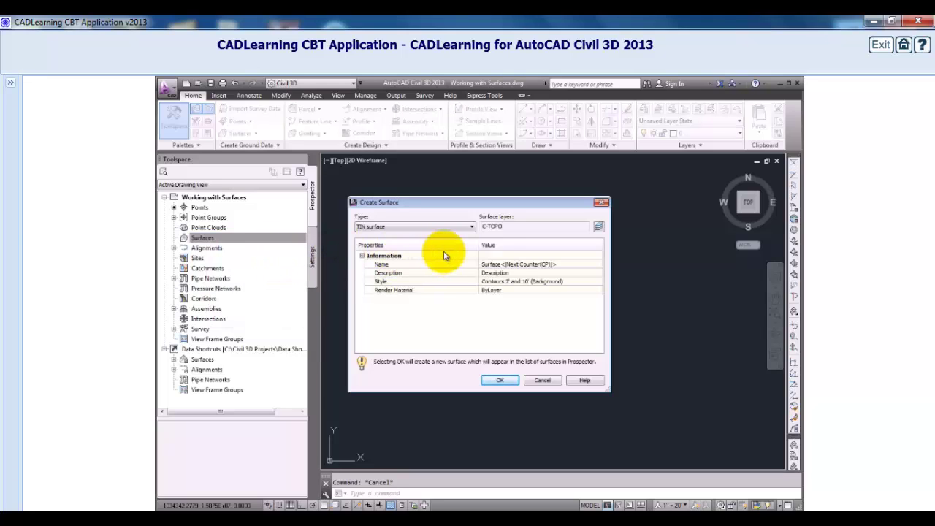
{"action": "left_click", "coordinate": [530, 384]}
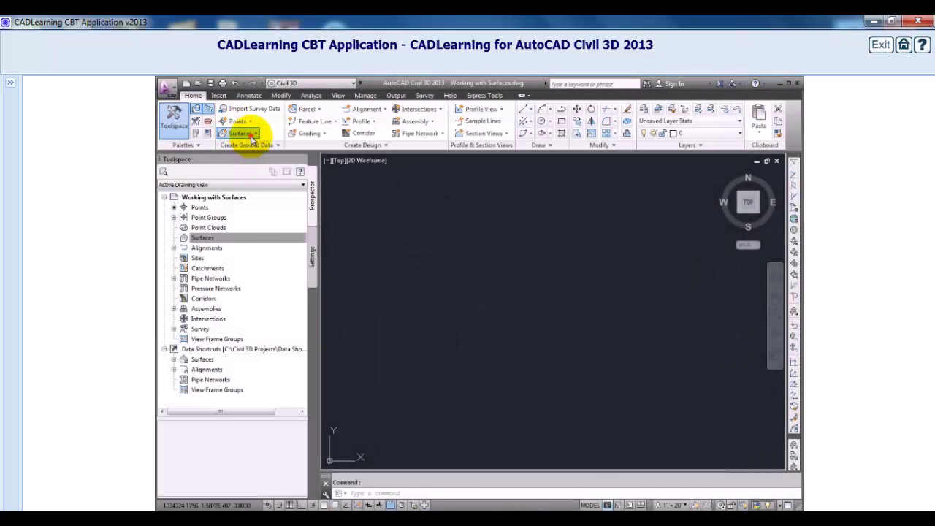
Begin a TIN surface via Home > Surfaces > Create Surface and bring up its surface layer settings
{"action": "left_click", "coordinate": [248, 136]}
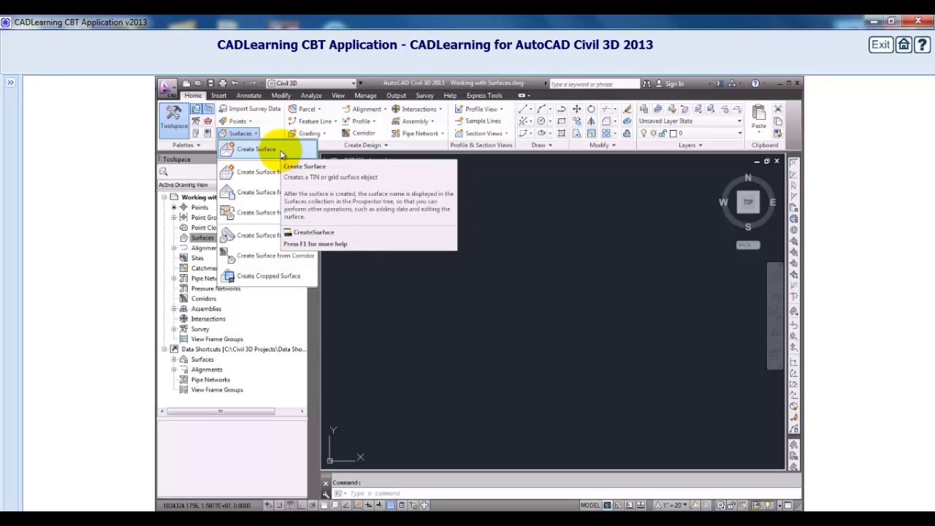
{"action": "left_click", "coordinate": [282, 152]}
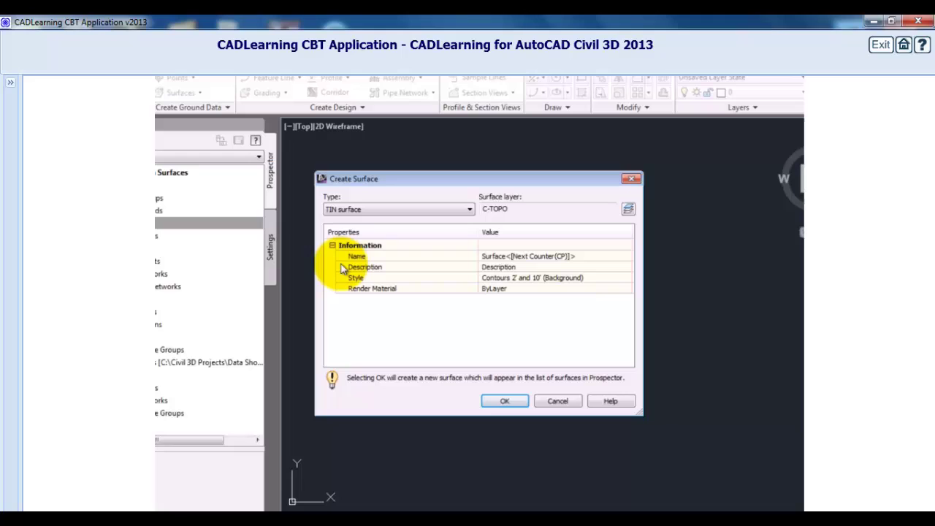
{"action": "left_click", "coordinate": [428, 212]}
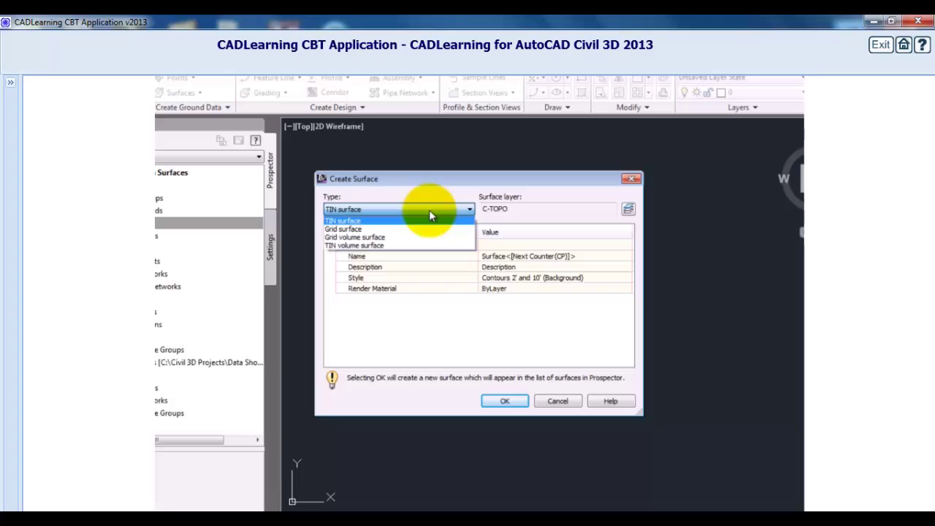
{"action": "left_click", "coordinate": [429, 213]}
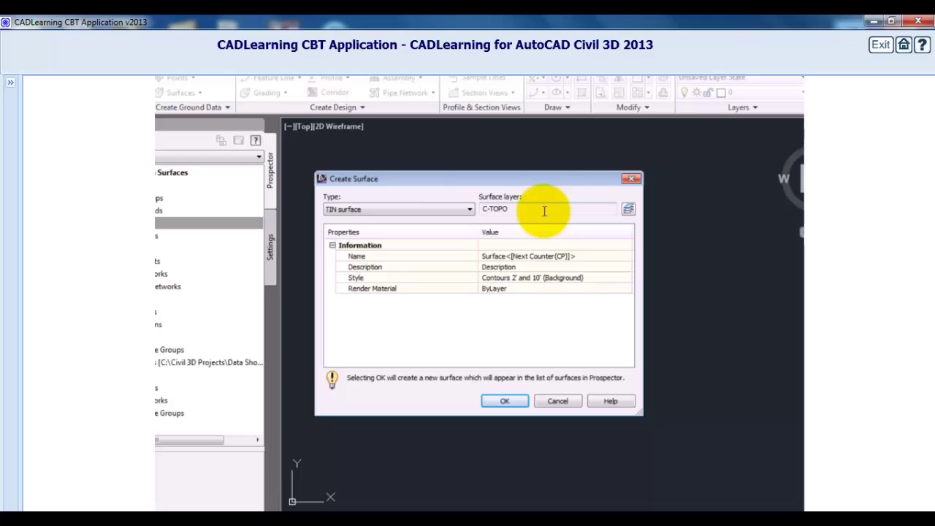
{"action": "left_click", "coordinate": [627, 211]}
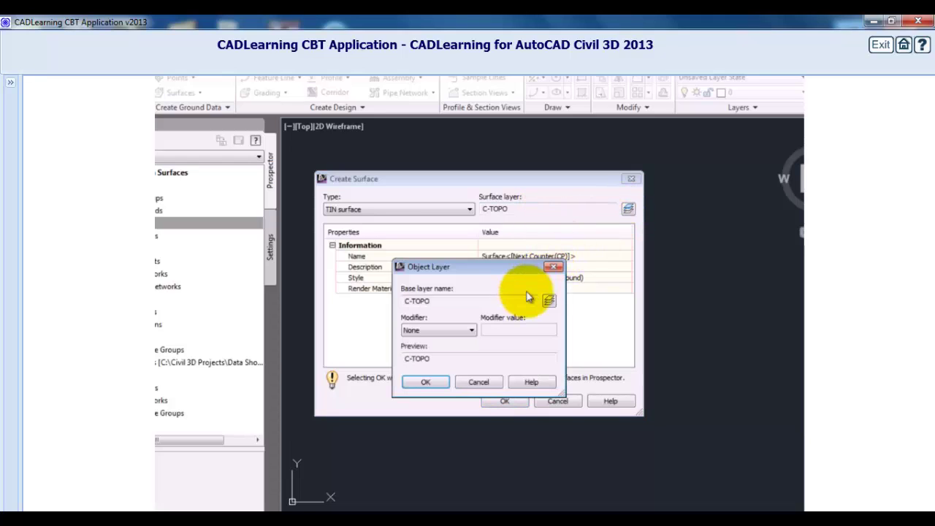
Give the surface layer a Suffix modifier of -* so it becomes C-TOPO-*
{"action": "left_click", "coordinate": [465, 331]}
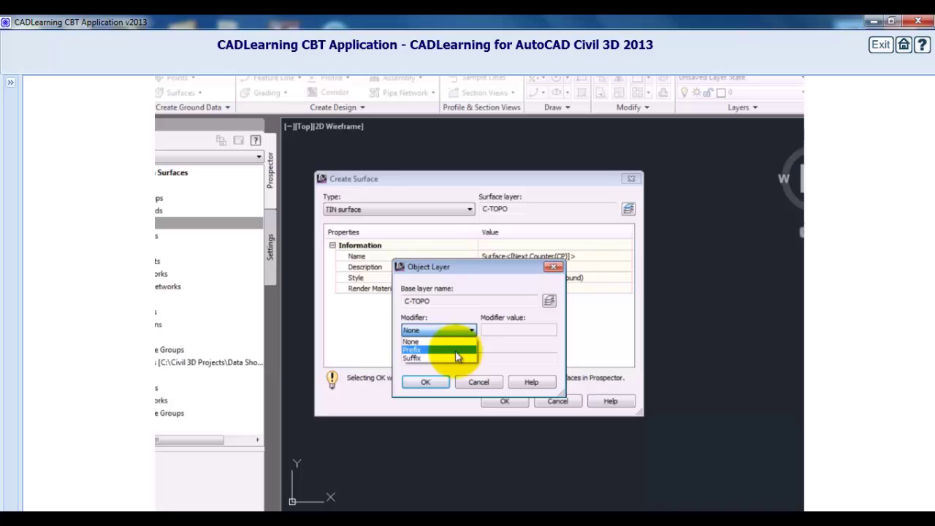
{"action": "left_click", "coordinate": [454, 357]}
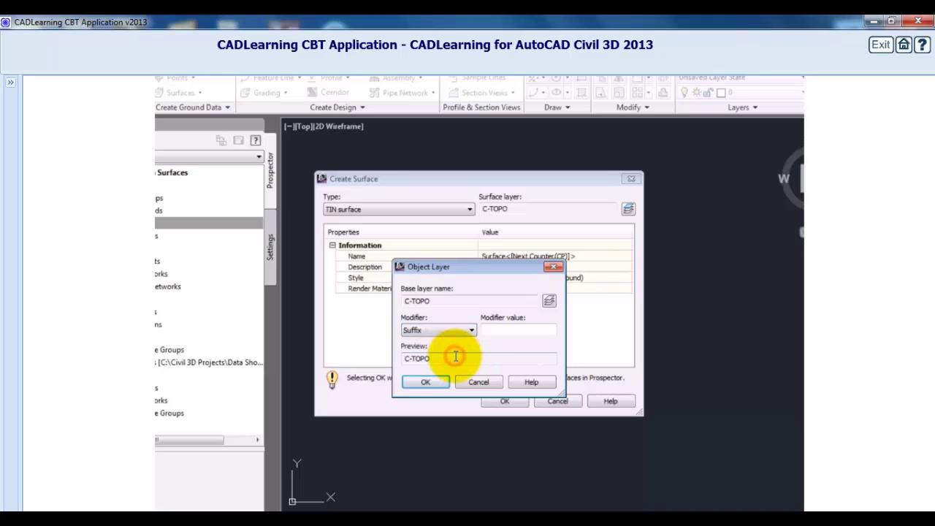
{"action": "left_click", "coordinate": [499, 332]}
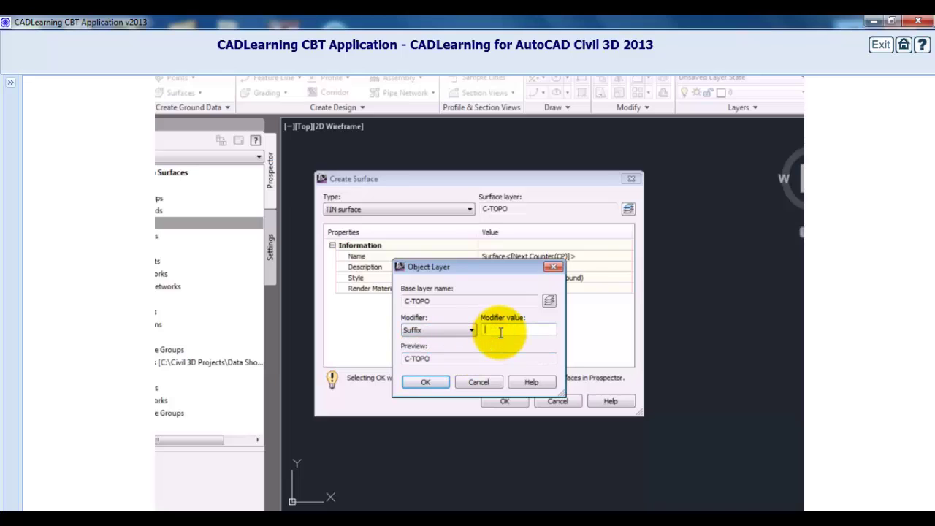
{"action": "type", "text": "-*"}
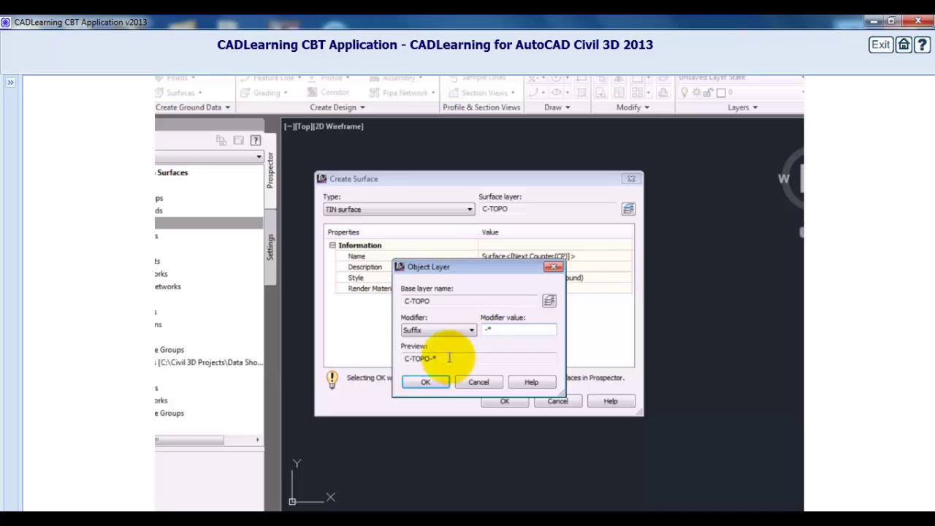
{"action": "left_click", "coordinate": [426, 385]}
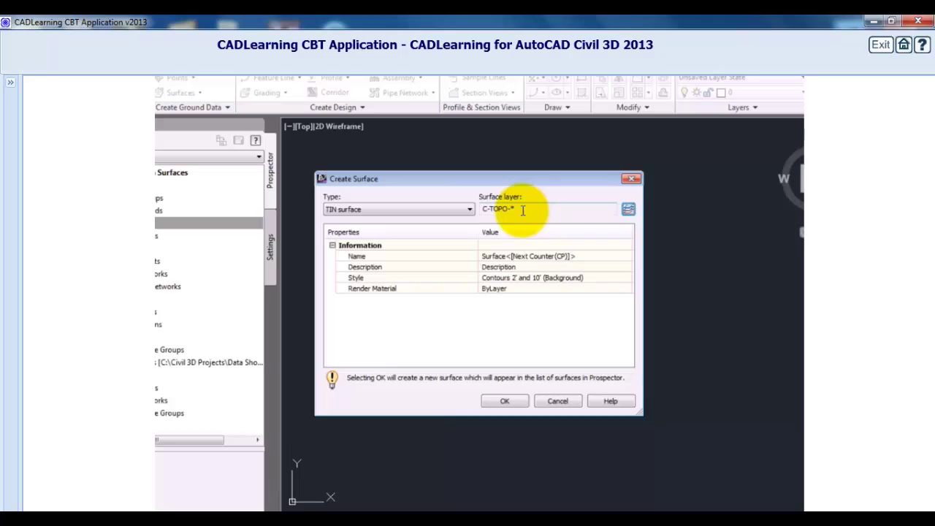
Name the surface EG with the description 'Existing Ground Surface'
{"action": "left_click", "coordinate": [527, 257]}
{"action": "left_click", "coordinate": [527, 257]}
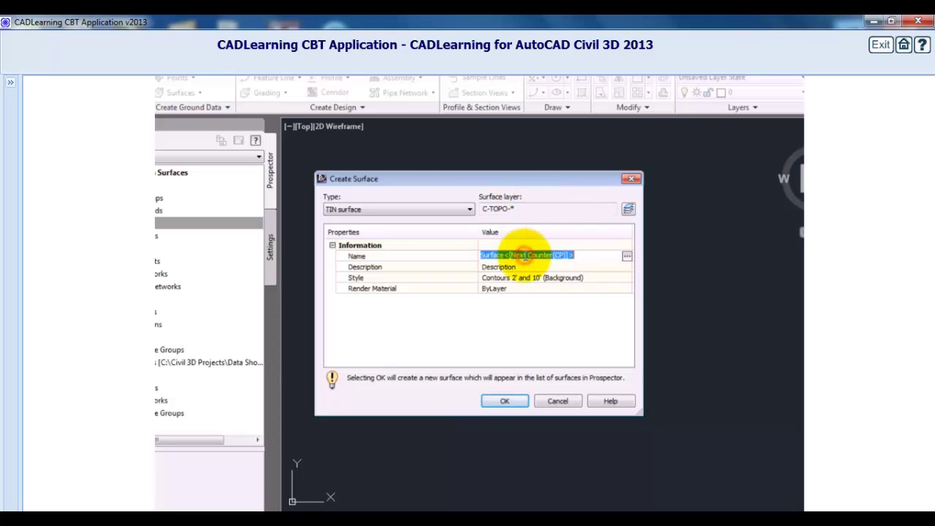
{"action": "type", "text": "EG"}
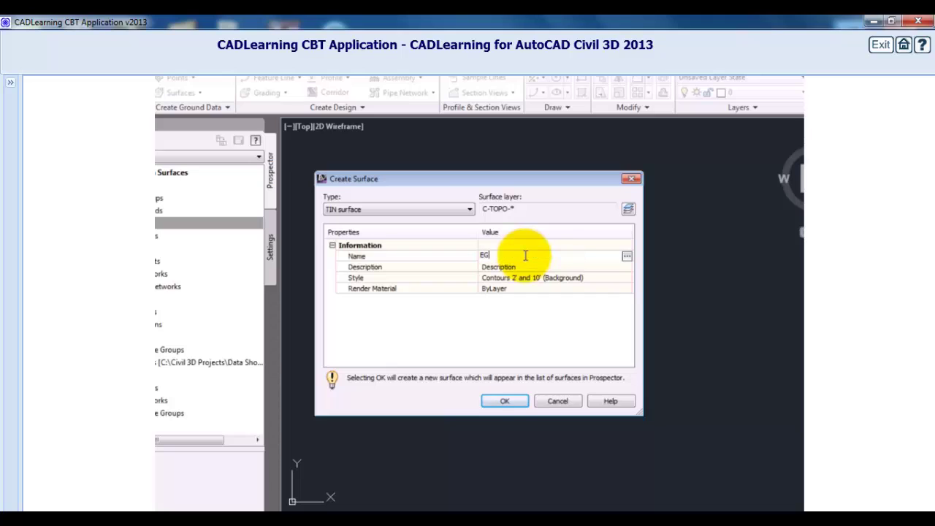
{"action": "left_click", "coordinate": [468, 256]}
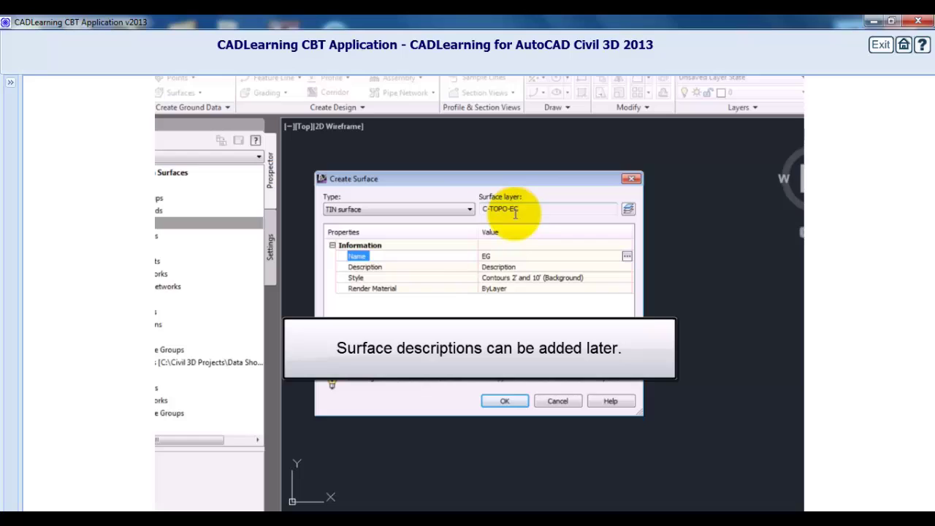
{"action": "left_click", "coordinate": [499, 266]}
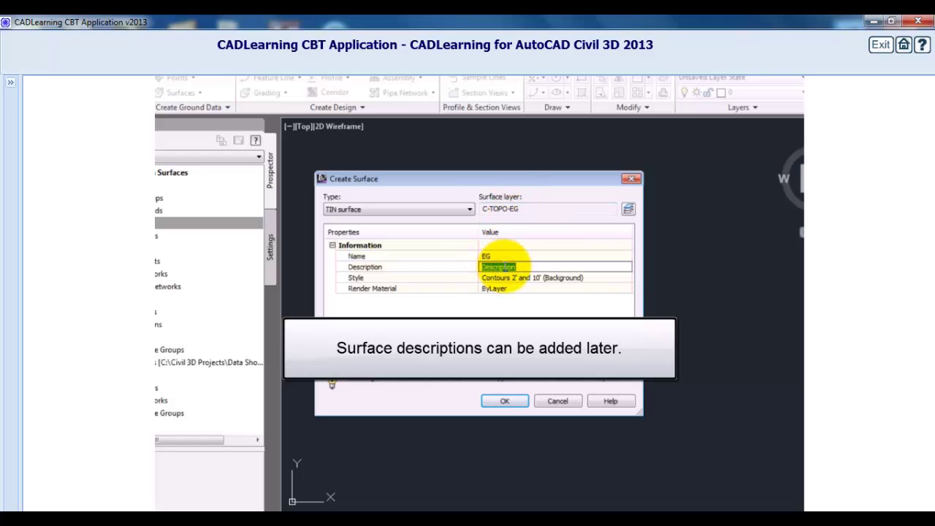
{"action": "type", "text": "Existing Gr"}
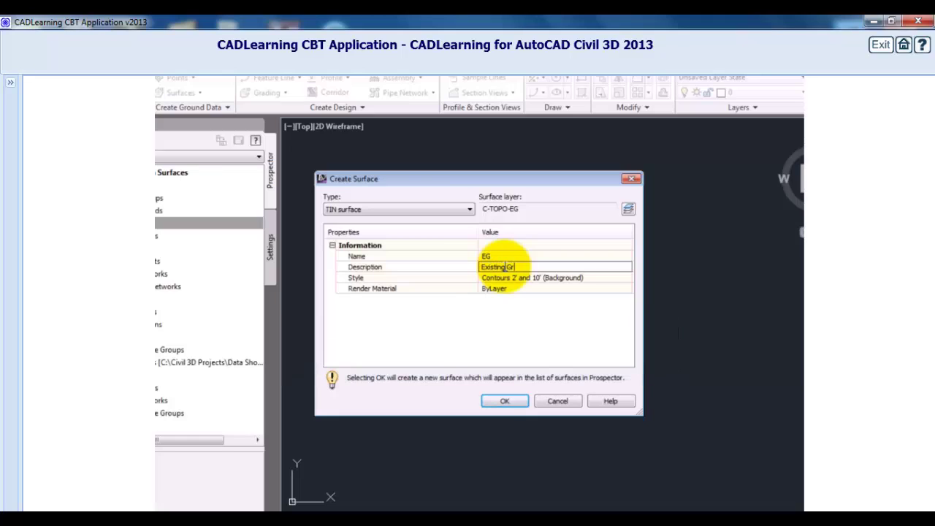
{"action": "type", "text": "ound Surface"}
{"action": "key", "text": "Return"}
Set the surface style to Contours 1' and 5' (Background)
{"action": "left_click", "coordinate": [506, 277]}
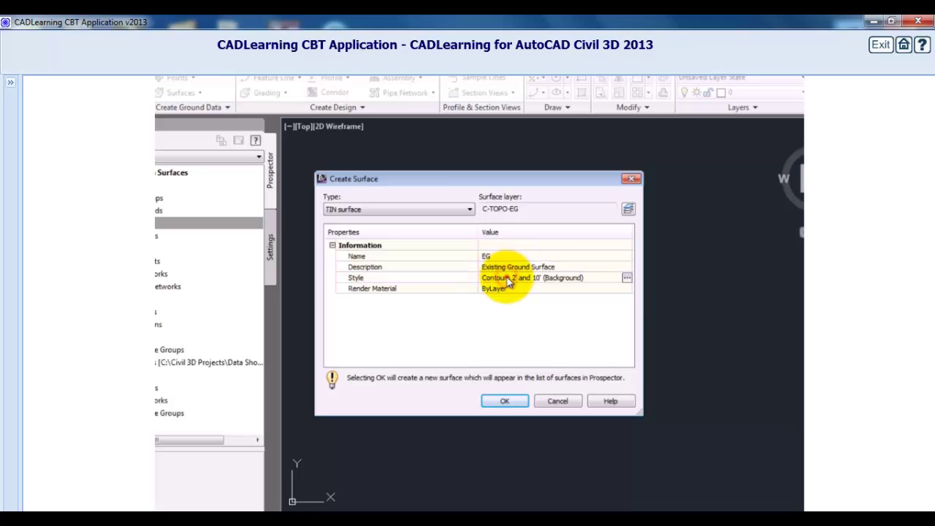
{"action": "left_click", "coordinate": [627, 278]}
{"action": "left_click", "coordinate": [503, 290]}
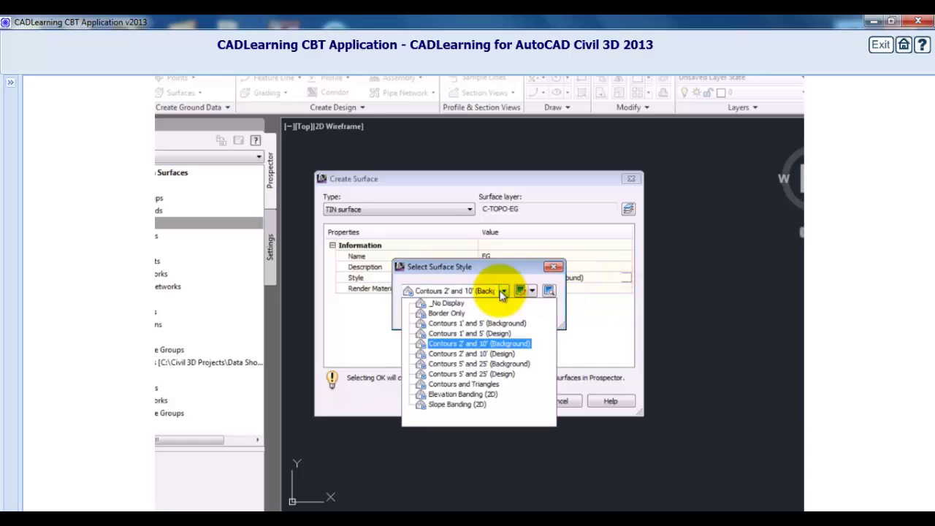
{"action": "left_click", "coordinate": [507, 327]}
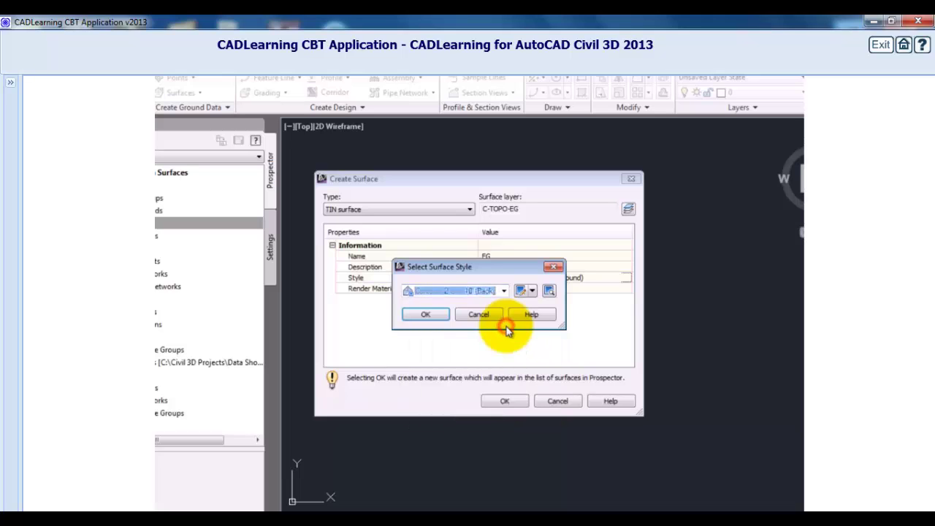
{"action": "left_click", "coordinate": [439, 313]}
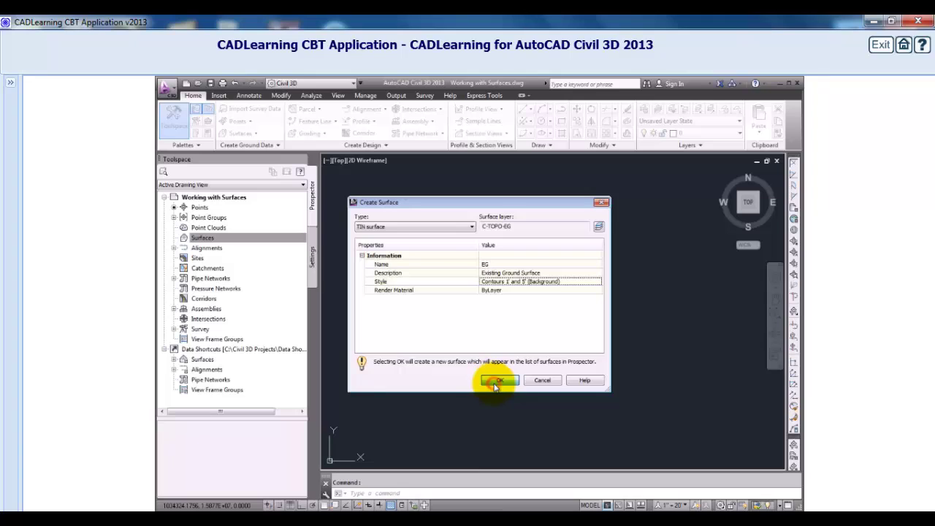
Create the EG surface and expand the Surfaces collection in Prospector
{"action": "left_click", "coordinate": [497, 383]}
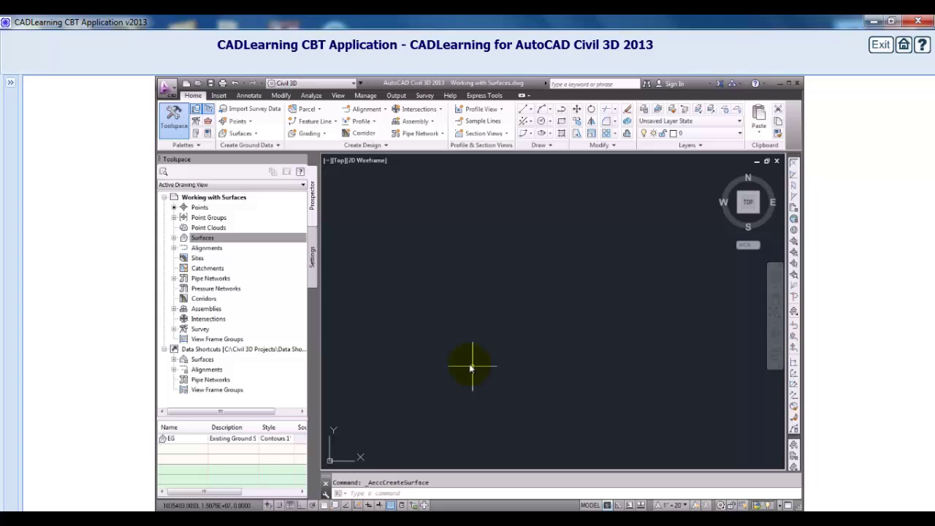
{"action": "left_click", "coordinate": [250, 239]}
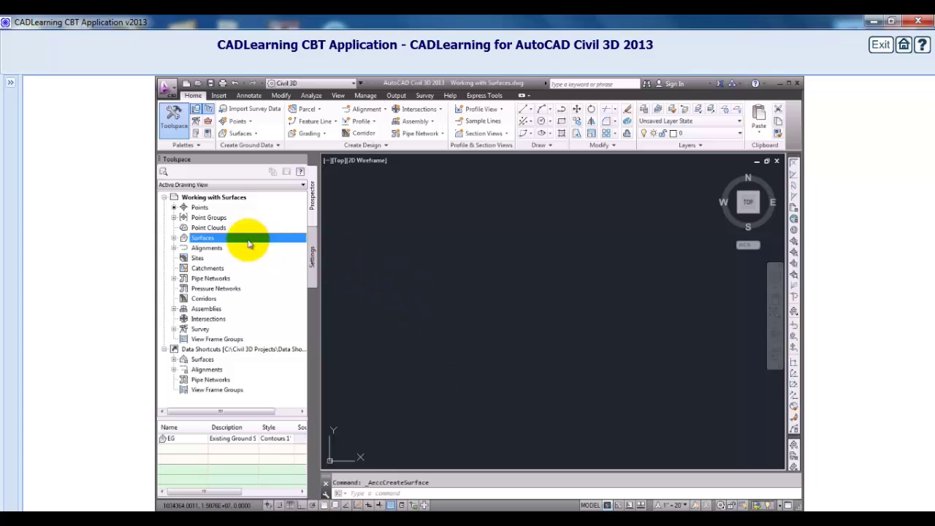
{"action": "left_click", "coordinate": [175, 239]}
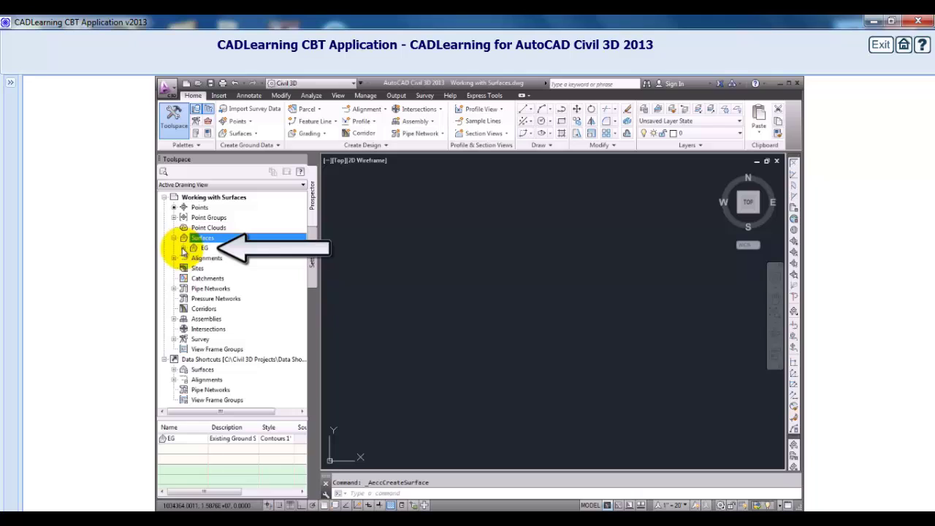
Expand EG's Definition items and the drawing's Point Groups list
{"action": "left_click", "coordinate": [184, 249]}
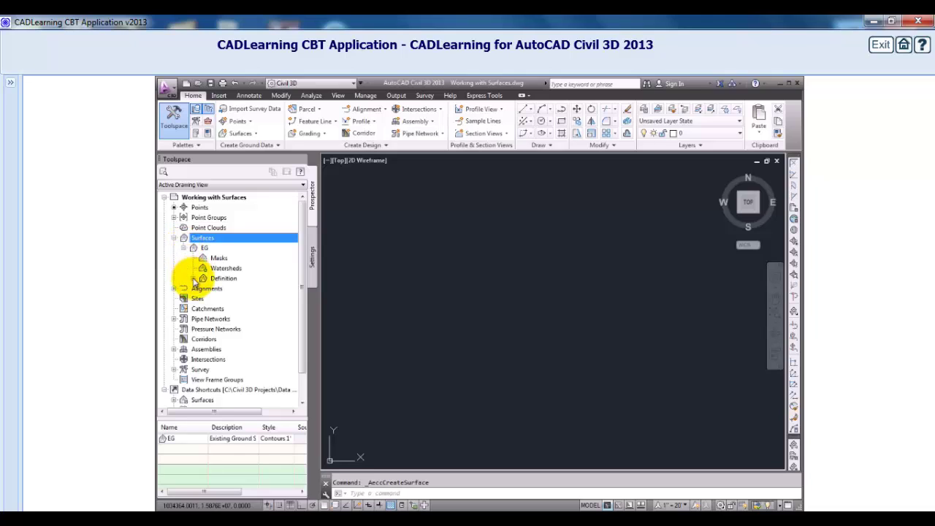
{"action": "left_click", "coordinate": [194, 279]}
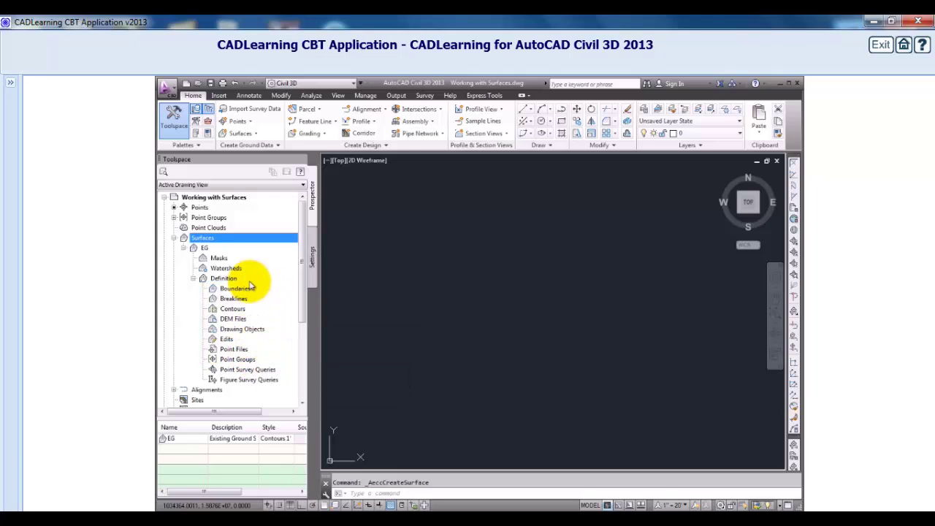
{"action": "left_click", "coordinate": [175, 218]}
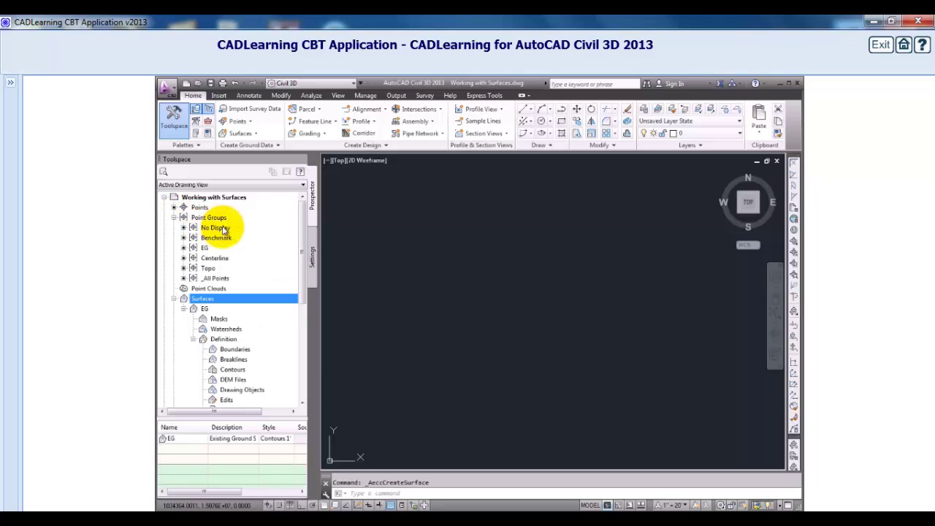
{"action": "left_click", "coordinate": [209, 268]}
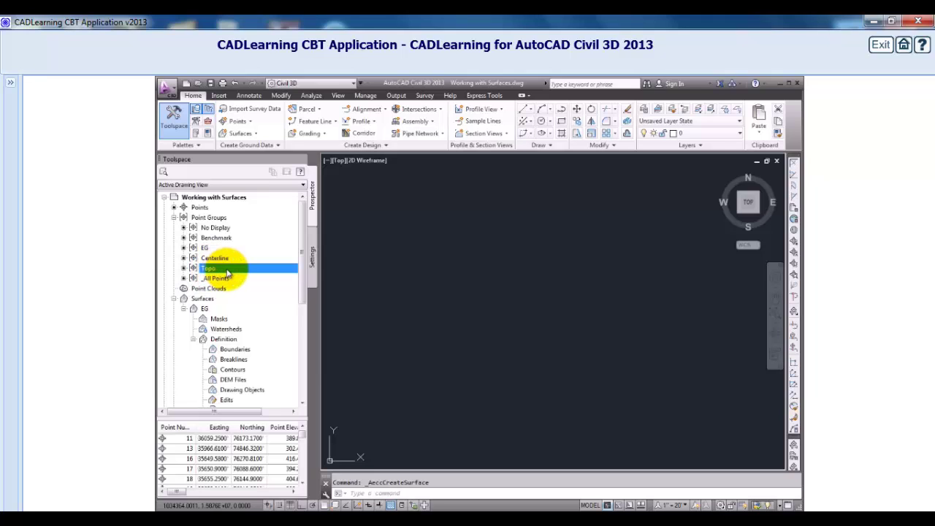
{"action": "right_click", "coordinate": [228, 269]}
{"action": "left_click", "coordinate": [260, 276]}
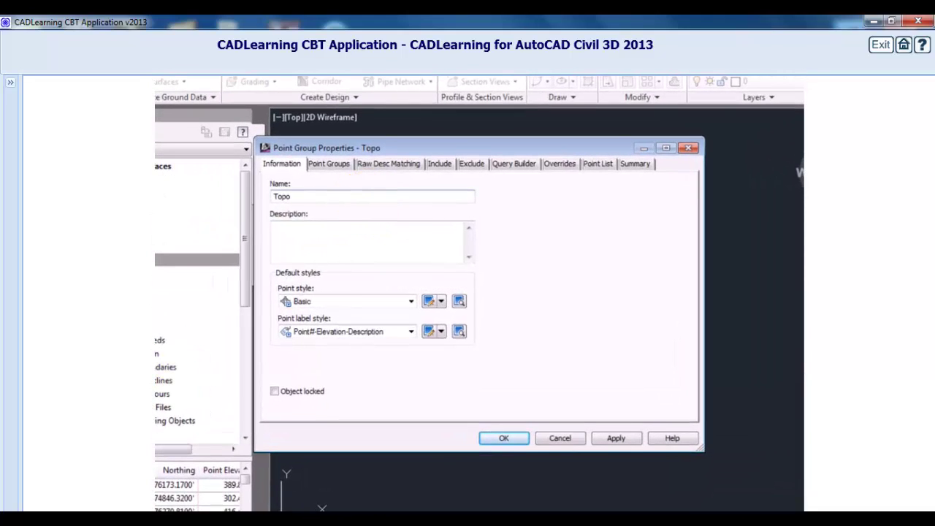
{"action": "left_click", "coordinate": [439, 165]}
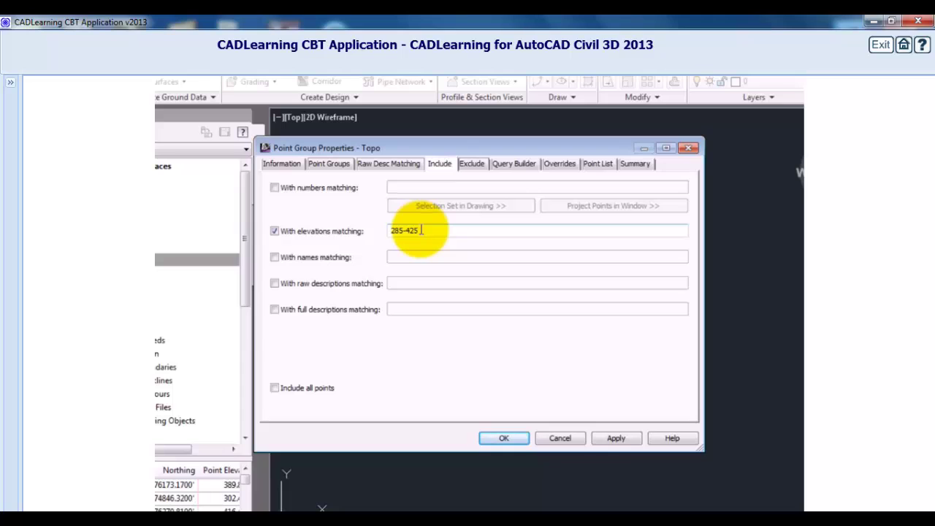
{"action": "left_click", "coordinate": [595, 165]}
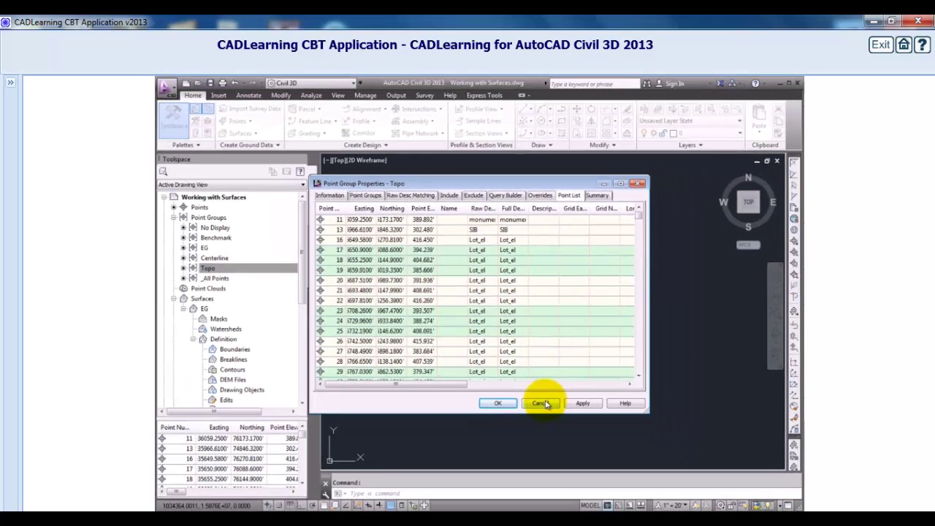
{"action": "left_click", "coordinate": [545, 406]}
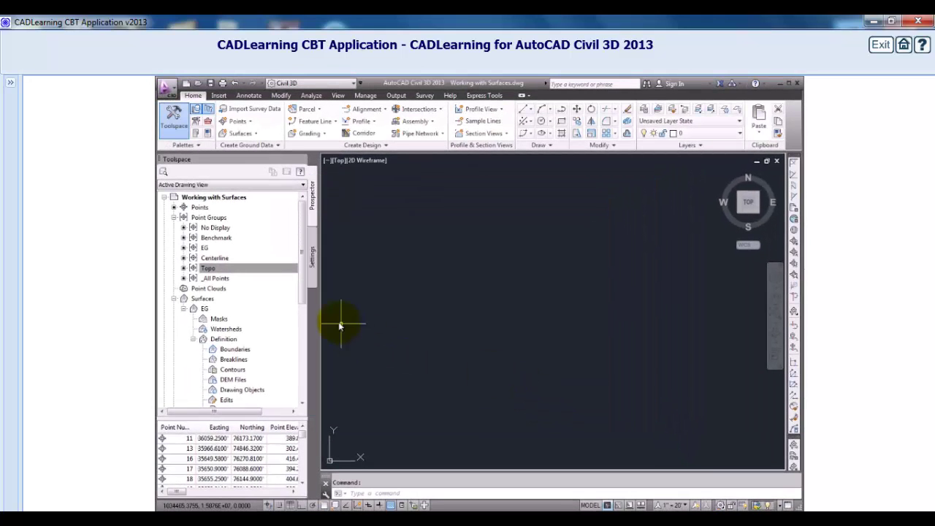
Add the Topo point group to EG > Definition > Point Groups
{"action": "left_click_drag", "start_coordinate": [303, 314], "coordinate": [304, 323]}
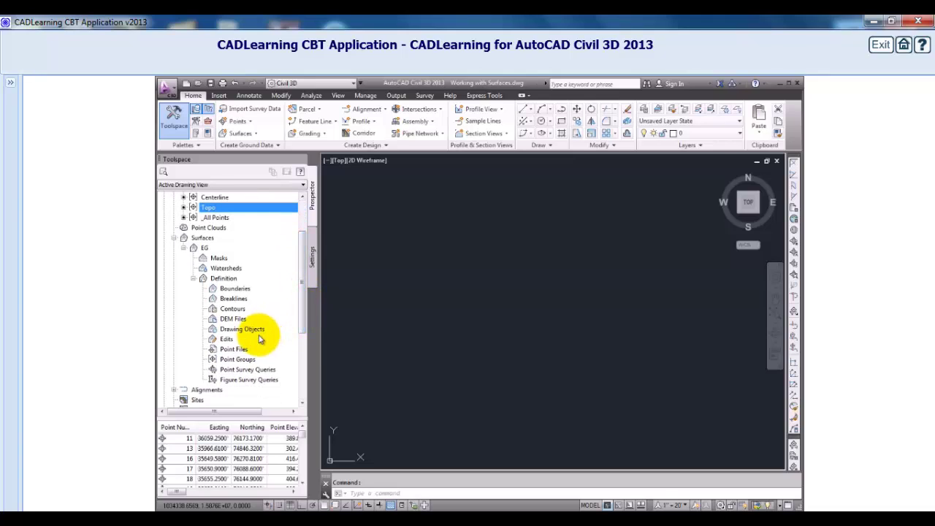
{"action": "left_click", "coordinate": [256, 360]}
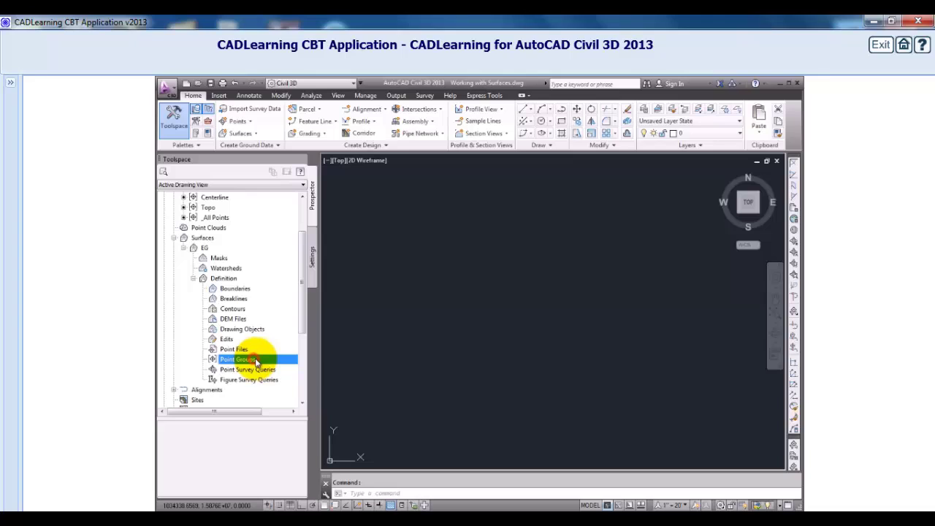
{"action": "right_click", "coordinate": [263, 361]}
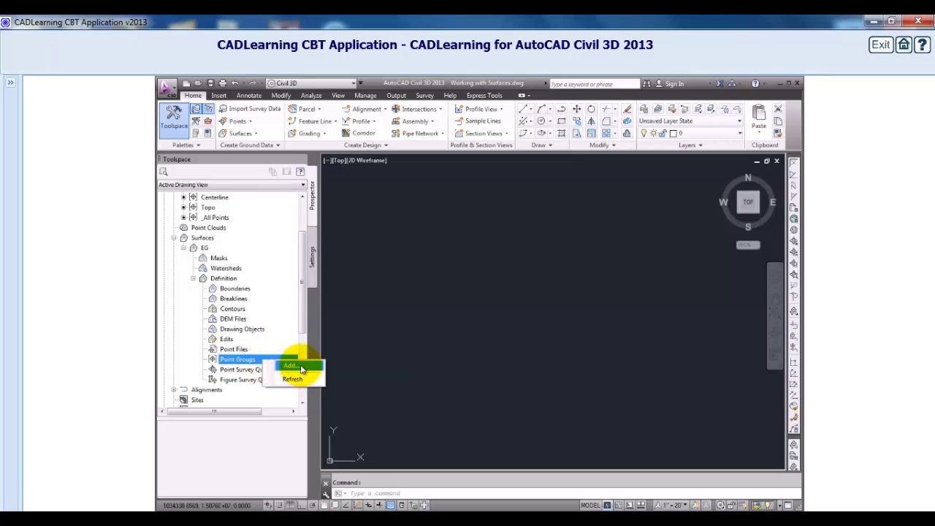
{"action": "left_click", "coordinate": [292, 366]}
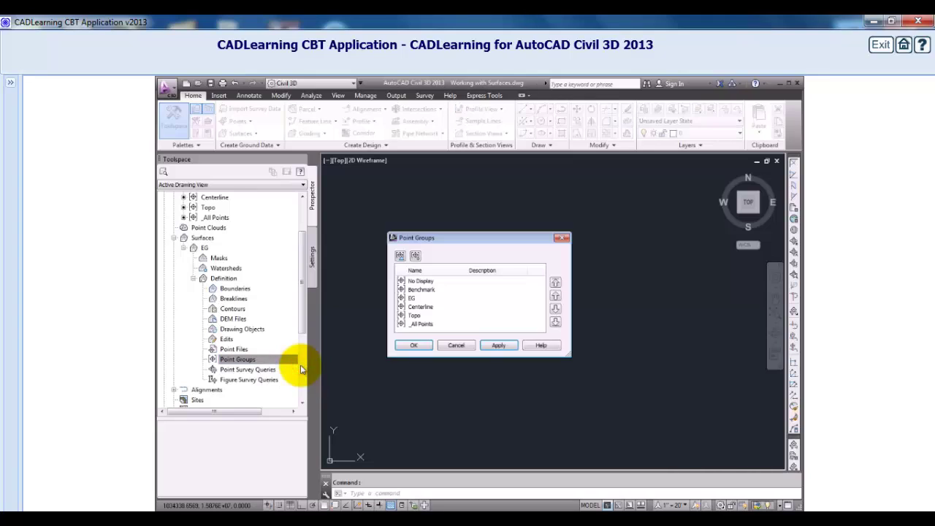
{"action": "left_click", "coordinate": [419, 316]}
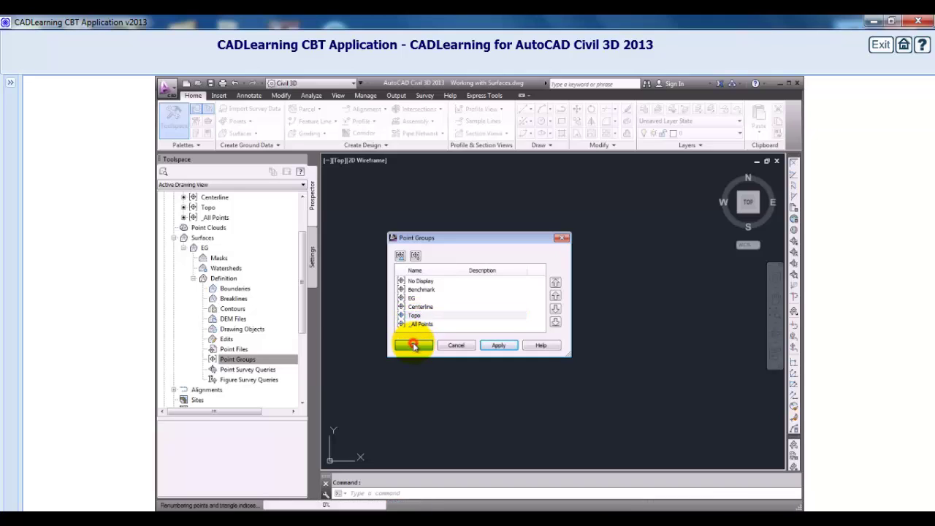
{"action": "left_click", "coordinate": [414, 346]}
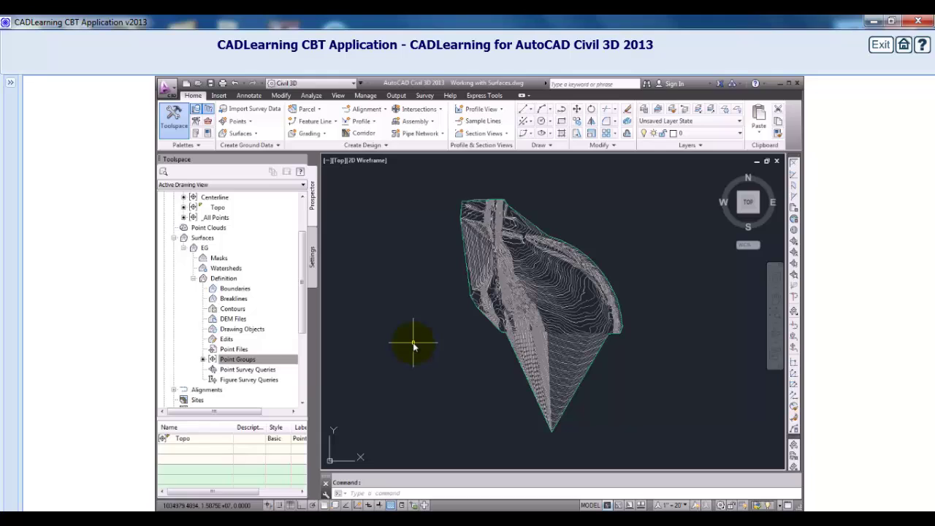